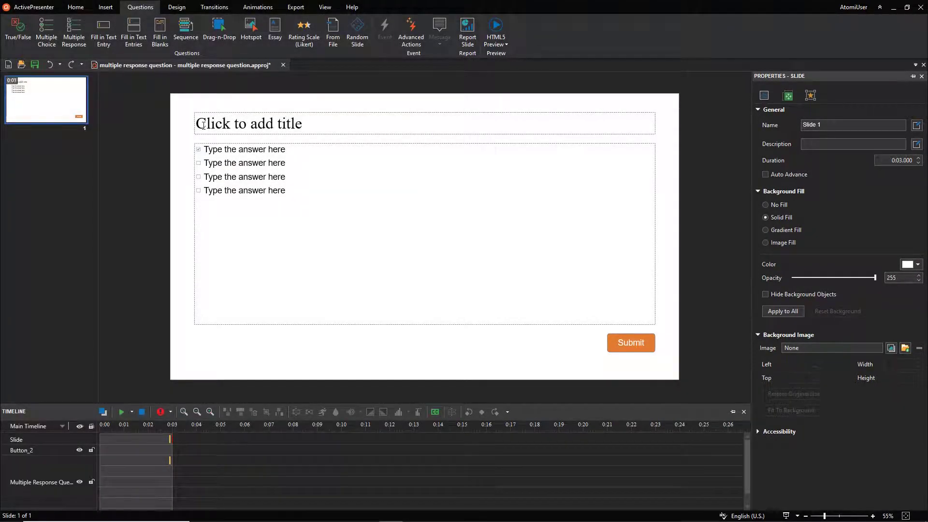
# Paste the question title 'Which of the following pizza toppings do you like?'
pyautogui.click(203, 126)
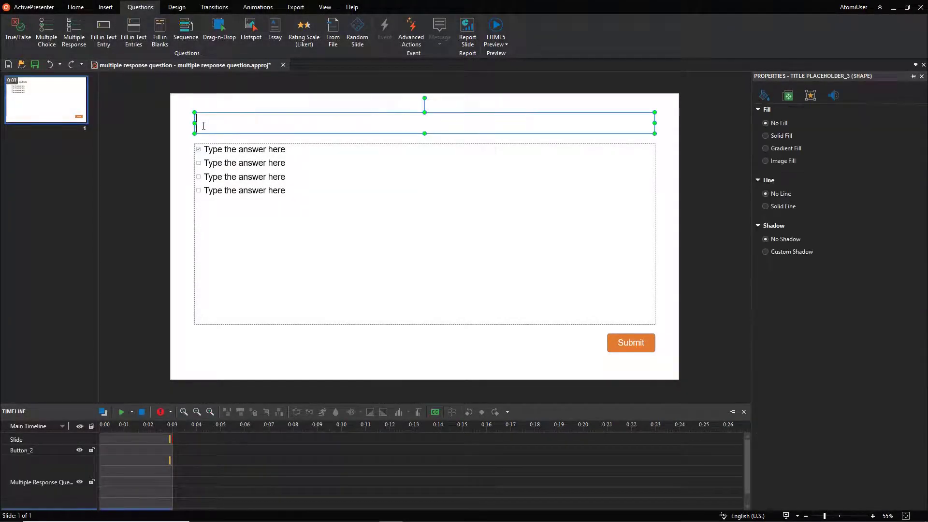
pyautogui.write('Which of the following pizza toppings do you like?')
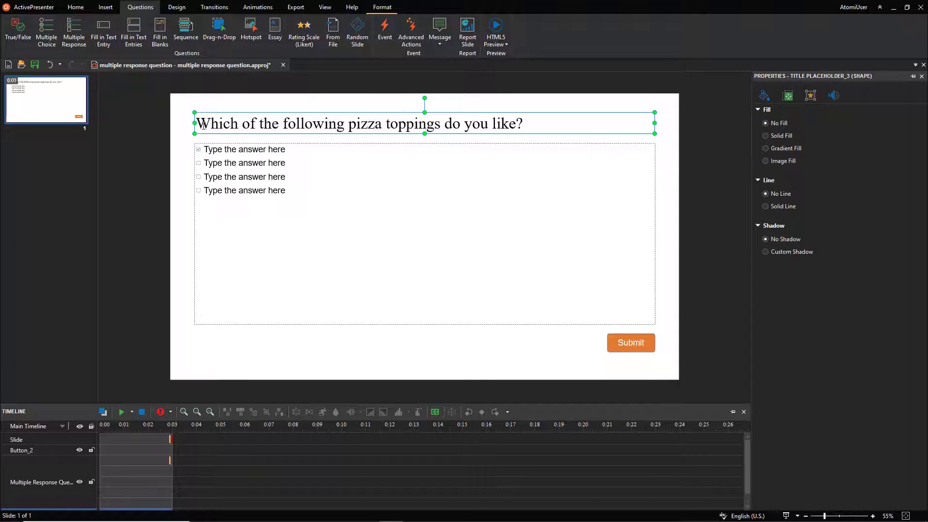
pyautogui.click(212, 208)
# Add six answer rows for ten choices, then select the title and answer area
pyautogui.click(184, 167)
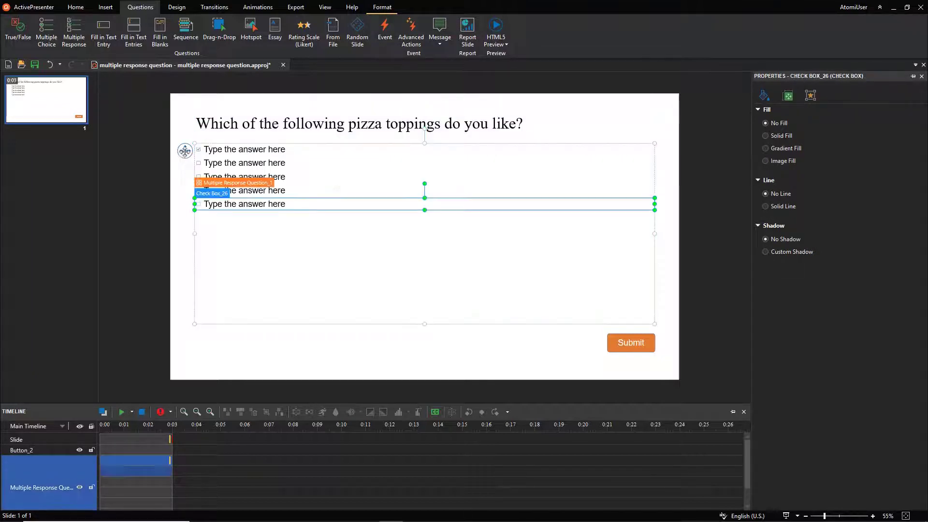
pyautogui.click(185, 166)
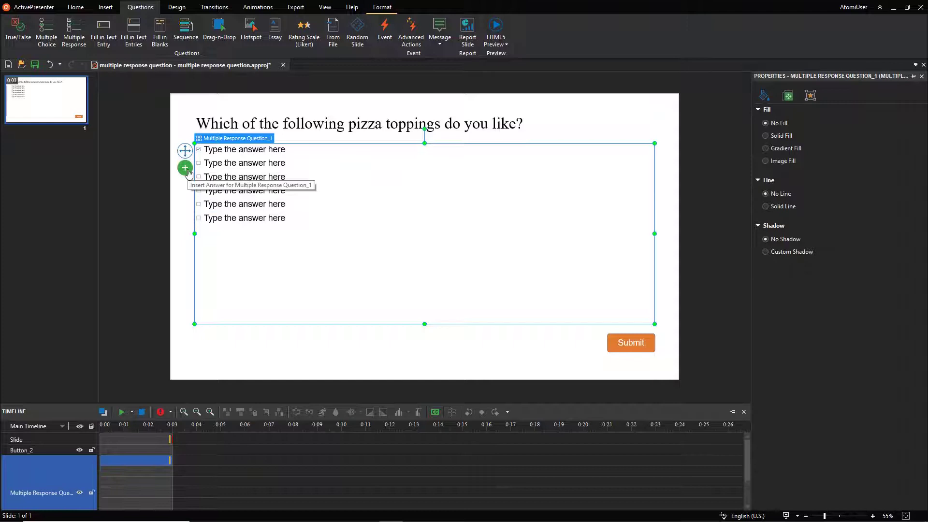
pyautogui.click(185, 166)
pyautogui.click(184, 167)
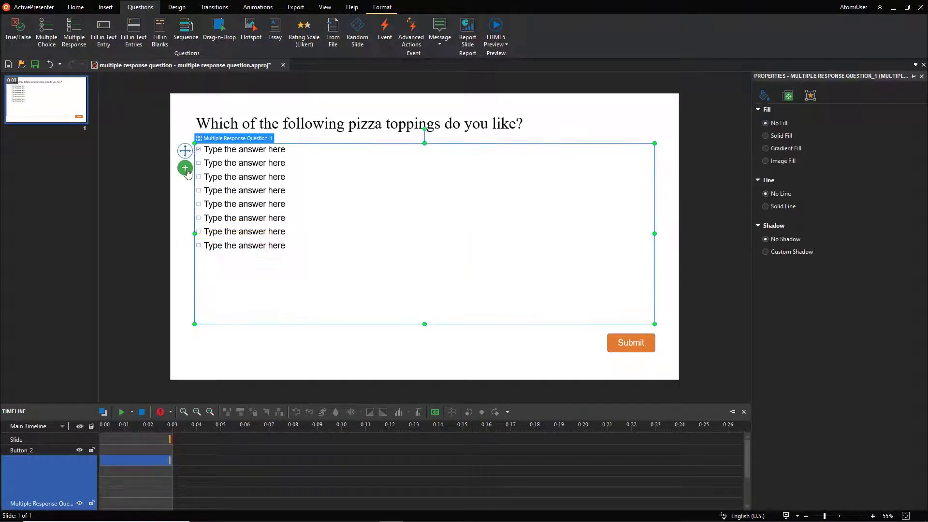
pyautogui.click(185, 167)
pyautogui.click(185, 167)
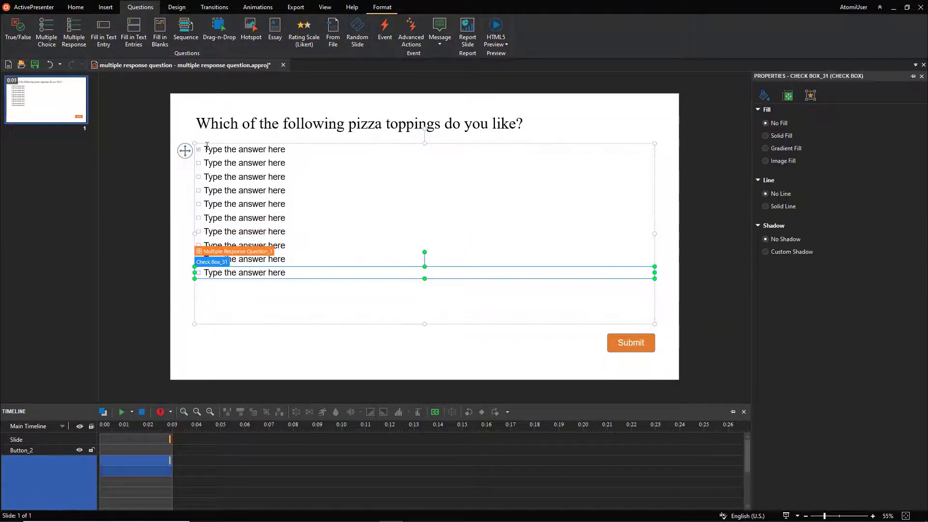
pyautogui.click(218, 131)
pyautogui.keyDown('ctrl'); pyautogui.click(216, 292); pyautogui.keyUp('ctrl')
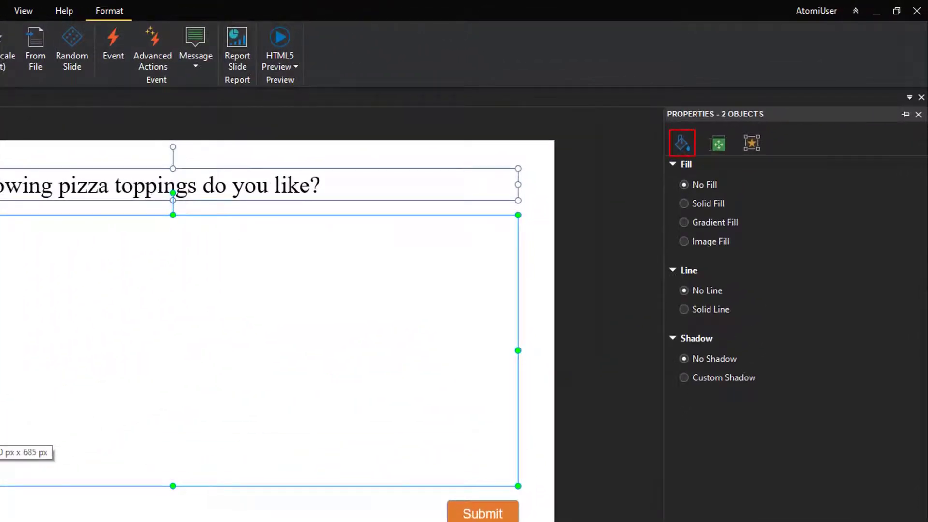
# Give the question title and answers an orange solid fill
pyautogui.click(708, 205)
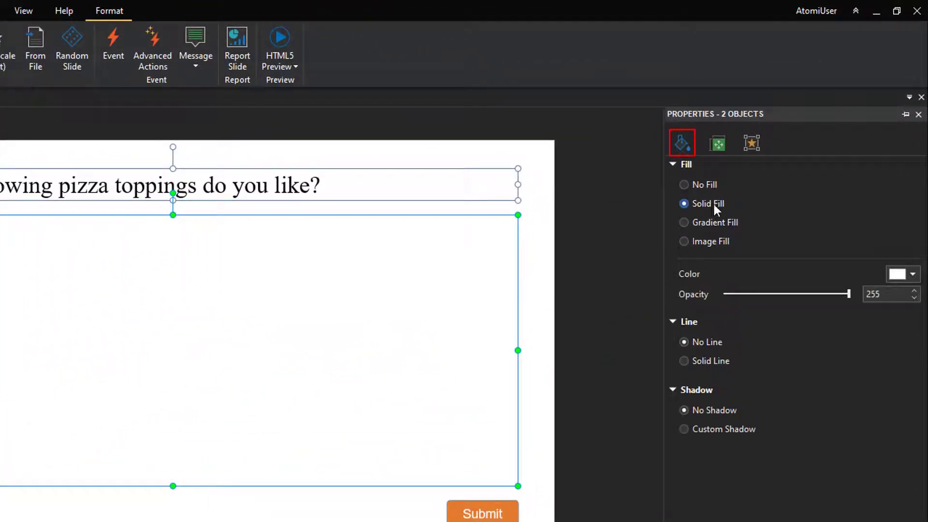
pyautogui.click(901, 273)
pyautogui.click(848, 303)
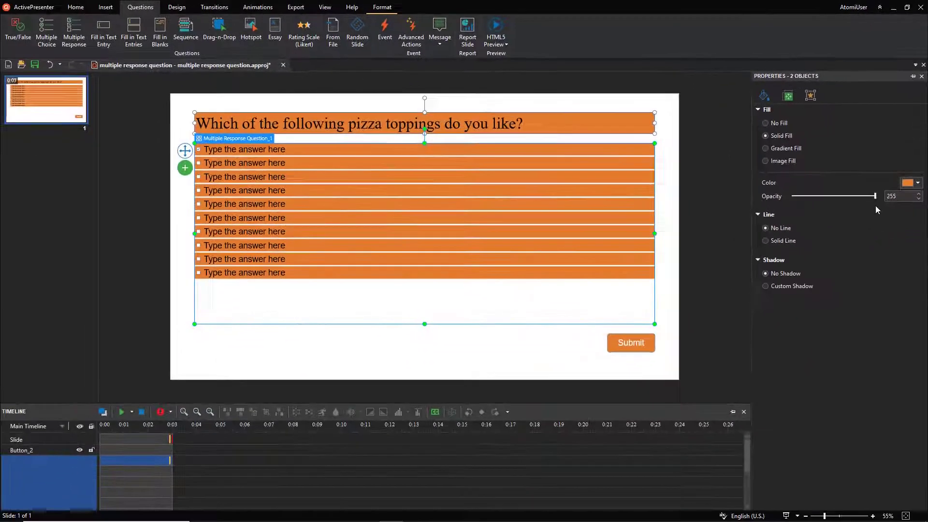
# Set the slide background to the image pizza-4952508_1920
pyautogui.click(76, 7)
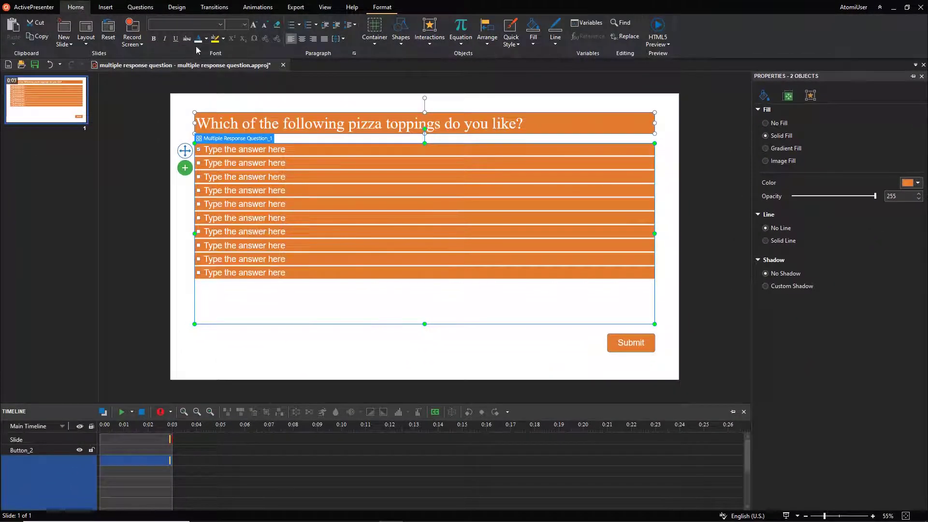
pyautogui.click(693, 264)
pyautogui.click(780, 243)
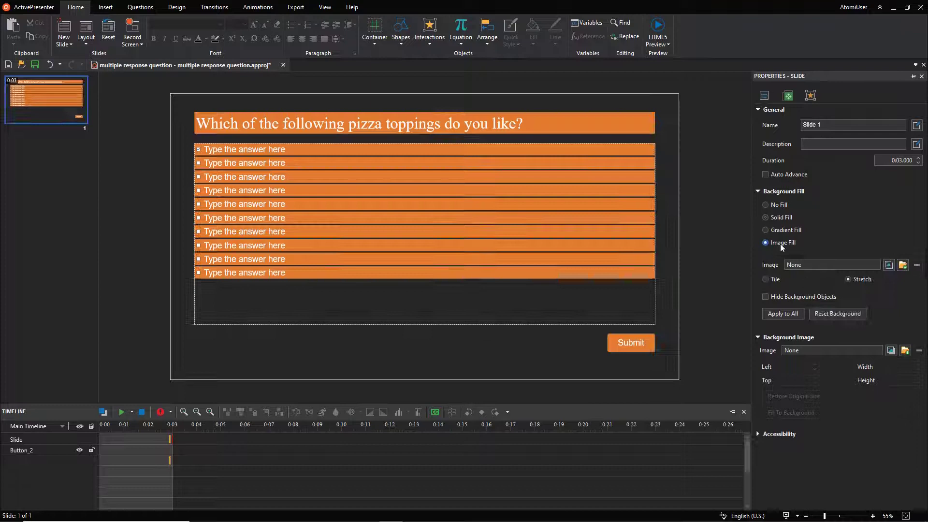
pyautogui.click(902, 265)
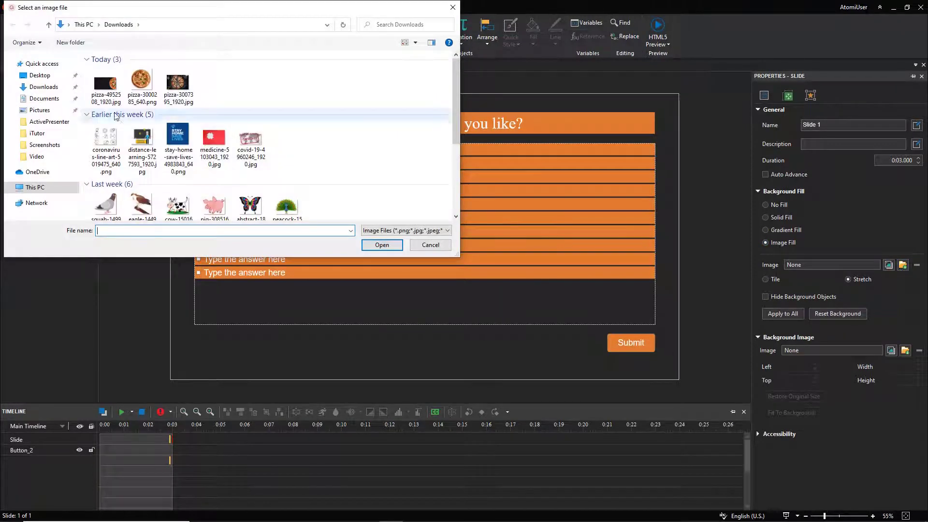
pyautogui.doubleClick(108, 99)
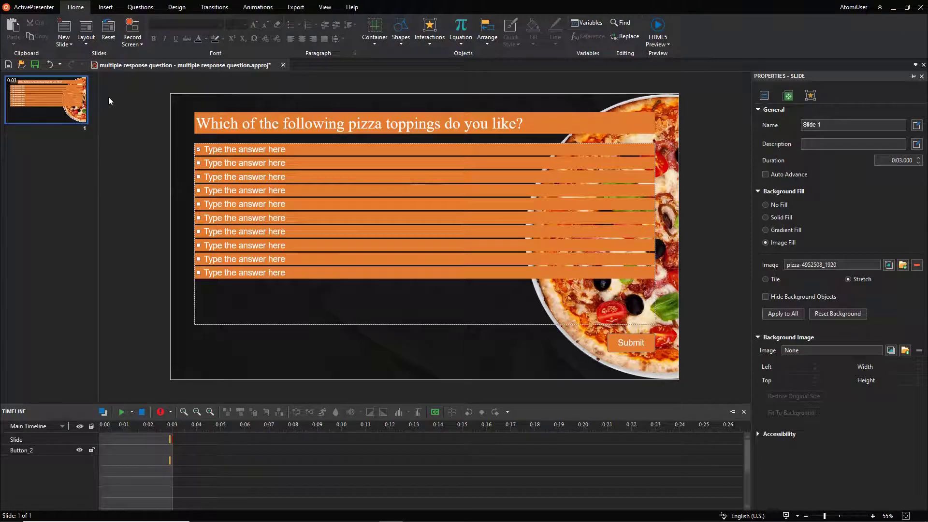
# Apply a white check box style to the answer options
pyautogui.click(201, 285)
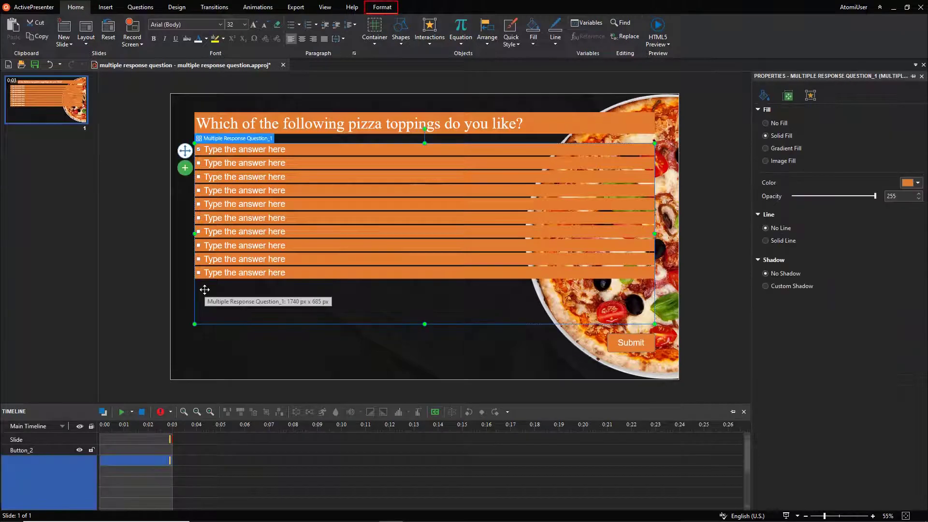
pyautogui.click(377, 7)
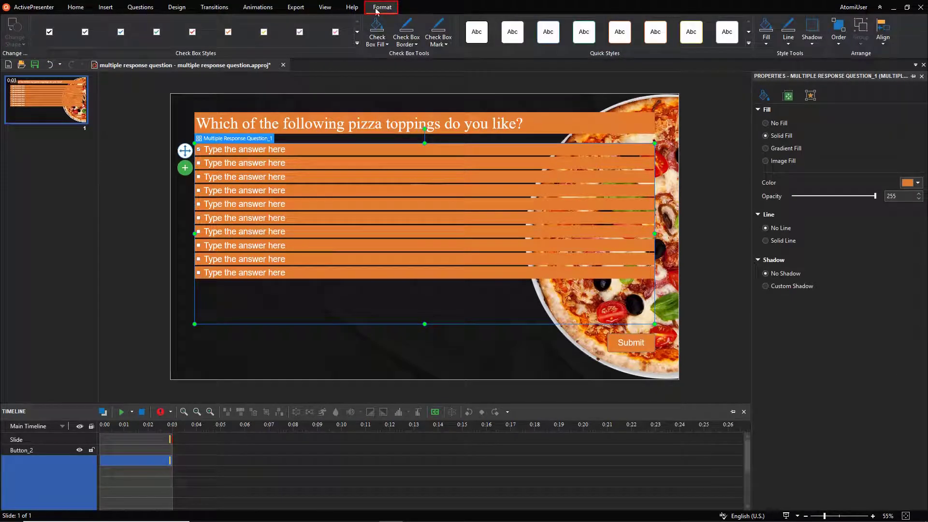
pyautogui.click(357, 43)
pyautogui.click(227, 242)
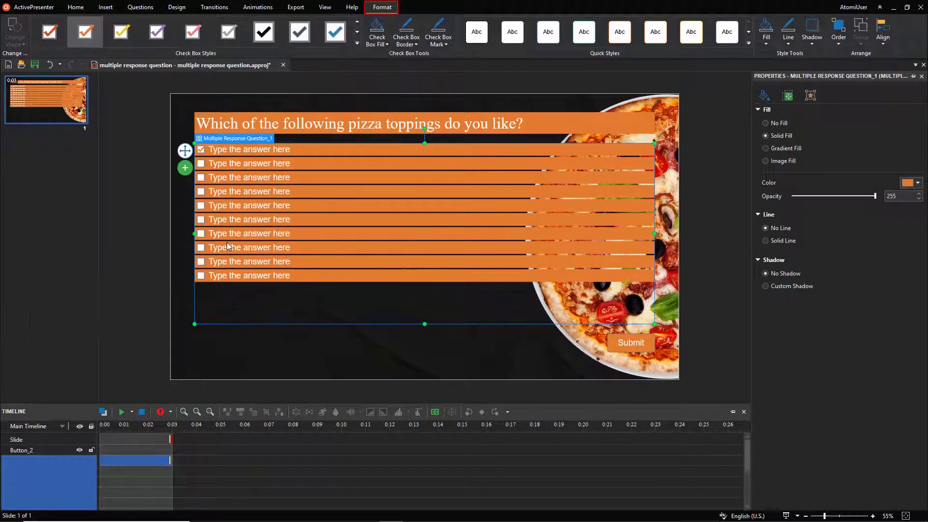
# Narrow the title and answer area so they end at the pizza's edge
pyautogui.keyDown('shift'); pyautogui.click(273, 125); pyautogui.keyUp('shift')
pyautogui.moveTo(654, 233); pyautogui.dragTo(527, 235)
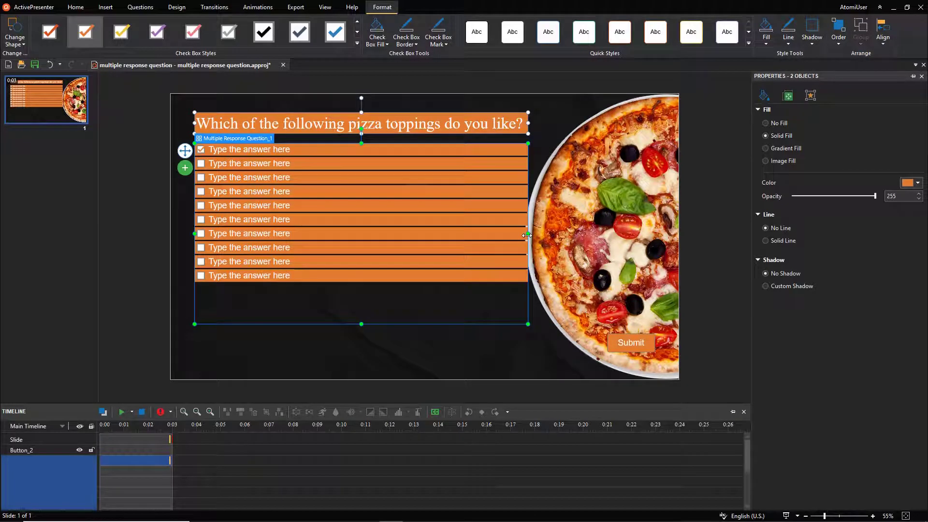
pyautogui.click(541, 233)
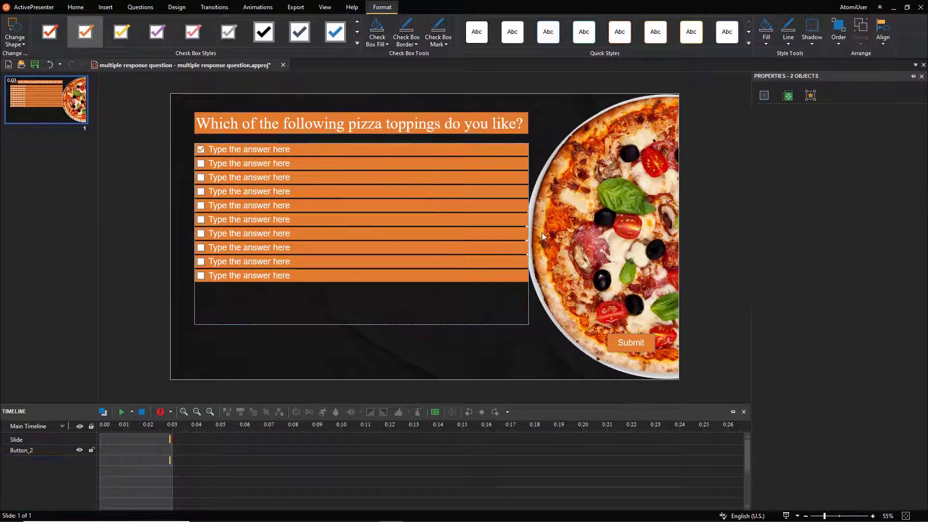
# Set the answer container layout to 2 columns with horizontal spacing 50
pyautogui.click(511, 292)
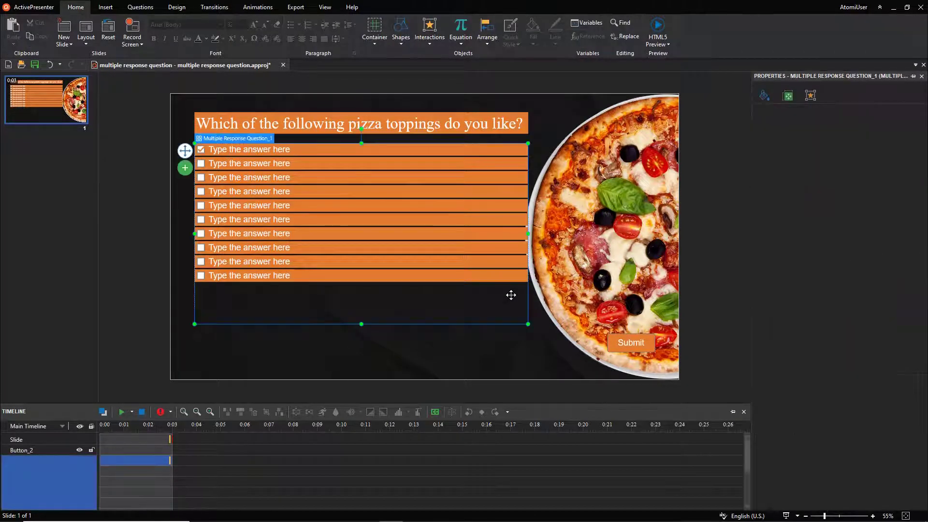
pyautogui.click(783, 96)
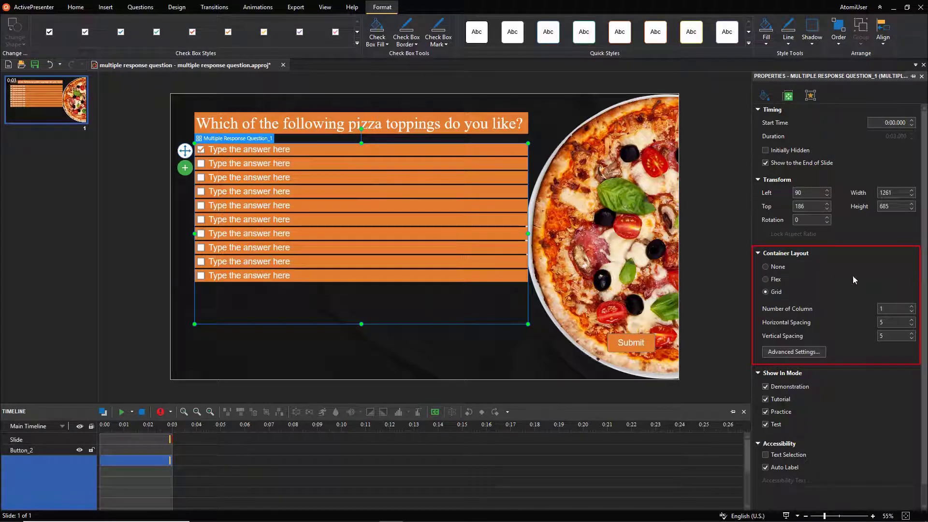
pyautogui.doubleClick(880, 309)
pyautogui.write('2')
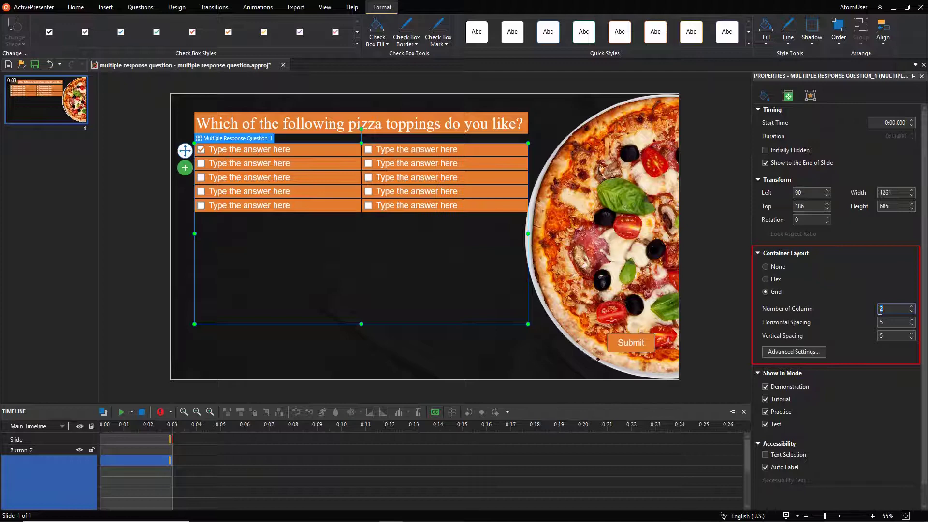
pyautogui.click(885, 323)
pyautogui.write('0')
# Set vertical spacing to 20, shorten the answer area, and centre Submit below
pyautogui.click(886, 335)
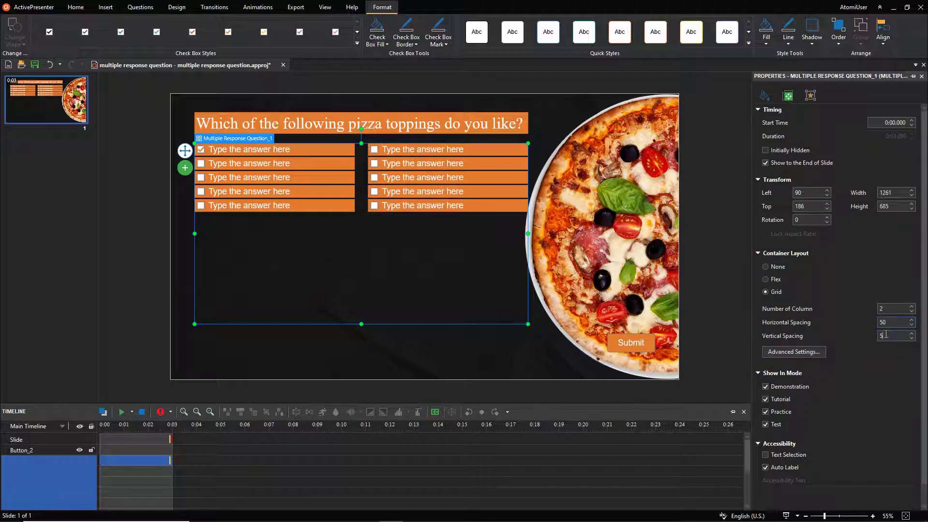
pyautogui.doubleClick(886, 335)
pyautogui.write('20')
pyautogui.press('Return')
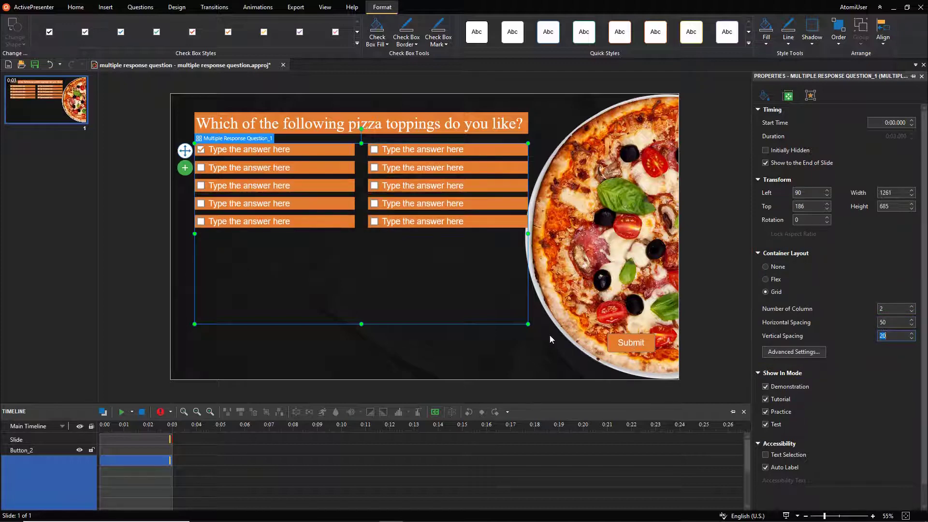
pyautogui.moveTo(362, 324); pyautogui.dragTo(369, 280)
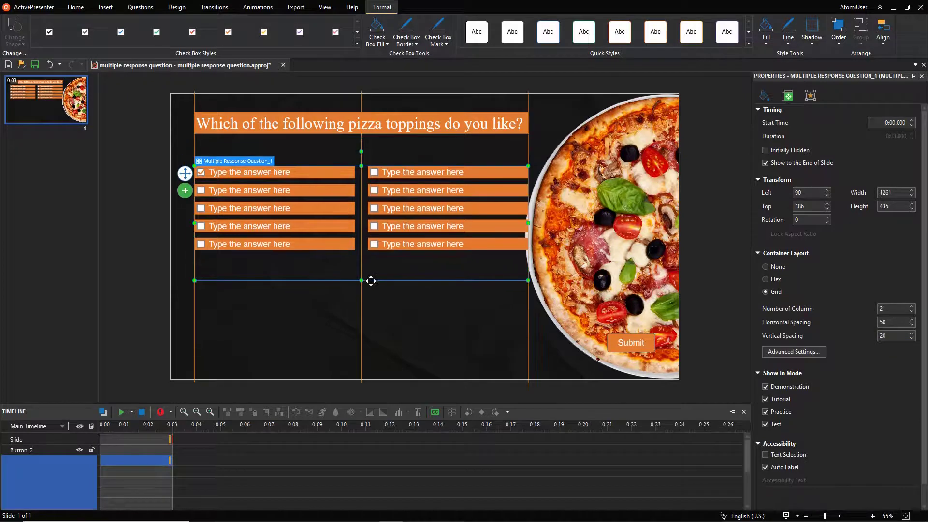
pyautogui.moveTo(616, 350); pyautogui.dragTo(351, 342)
# Label the answers Pepperoni, Mushroom, Onions, Sausage, Bacon, Extra cheese, Black olives, Green pepper, Pineapple, Spinach
pyautogui.doubleClick(331, 172)
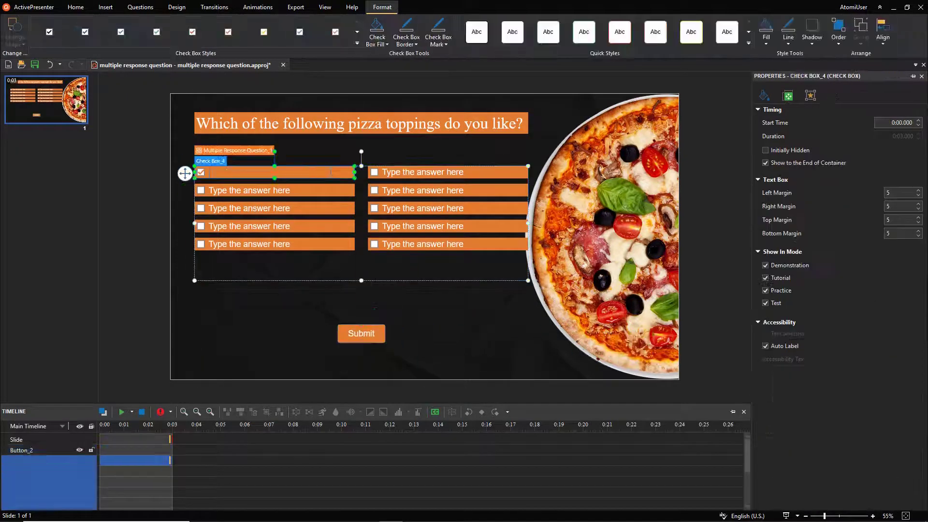
pyautogui.write('Pepperoni')
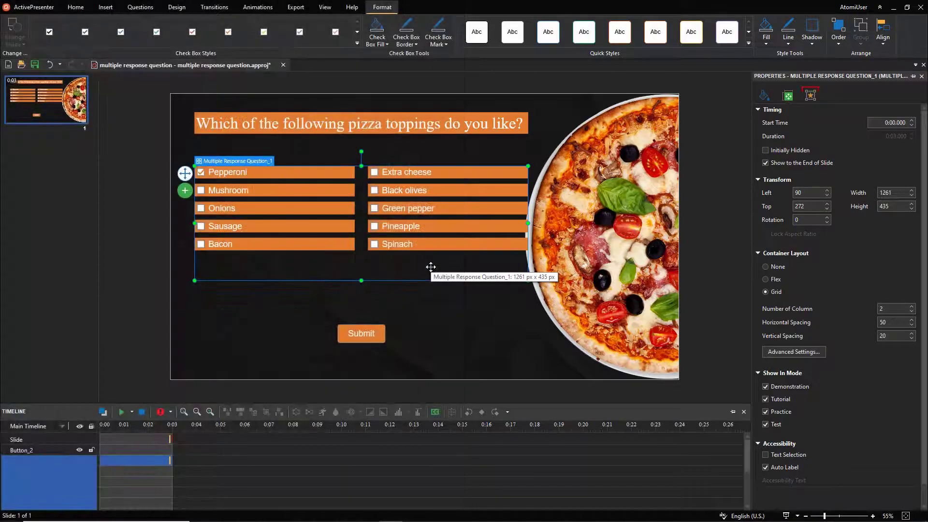
pyautogui.click(810, 96)
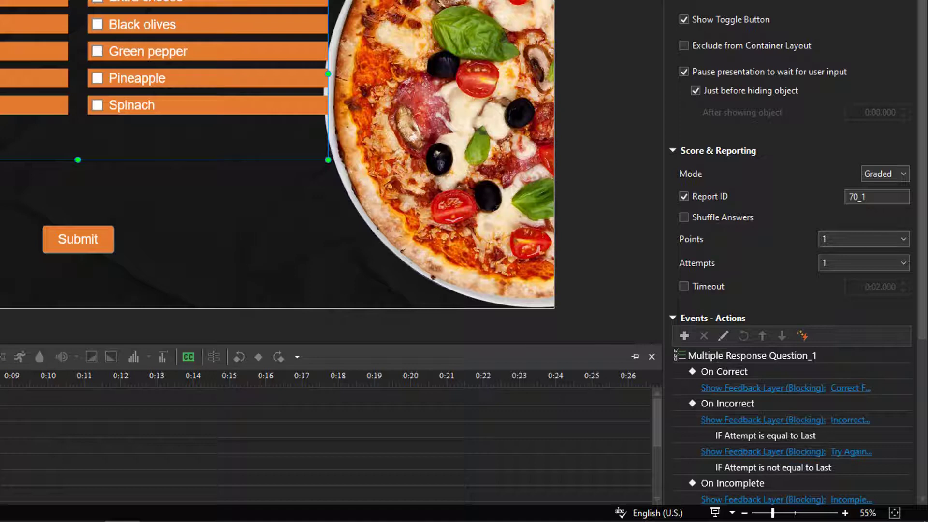
# Change the question's scoring Mode from Graded to Survey
pyautogui.click(884, 176)
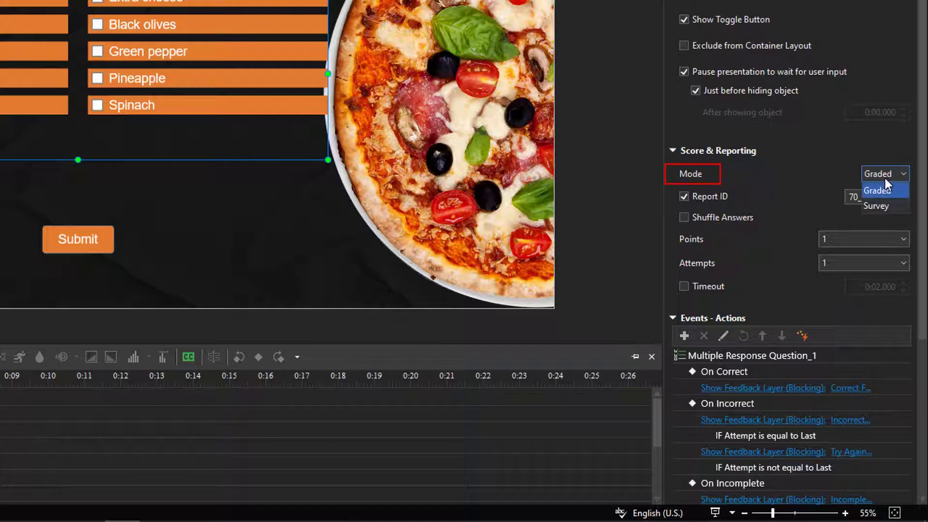
pyautogui.click(884, 205)
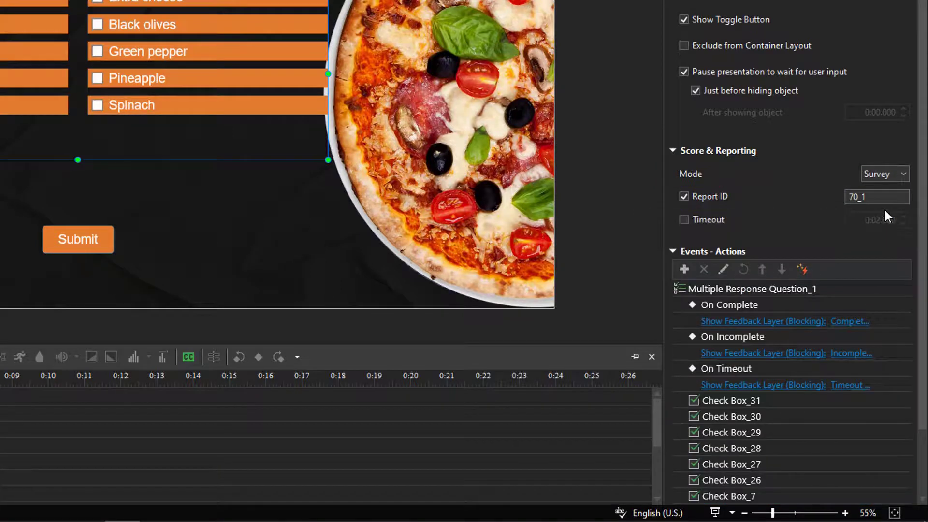